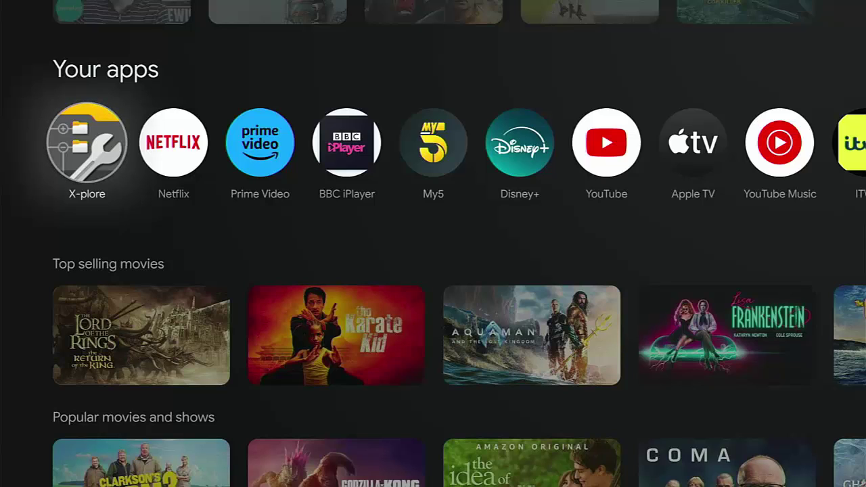
Open X-plore and browse the folders and video files on the INTEGRAL 64 drive
key(Return)
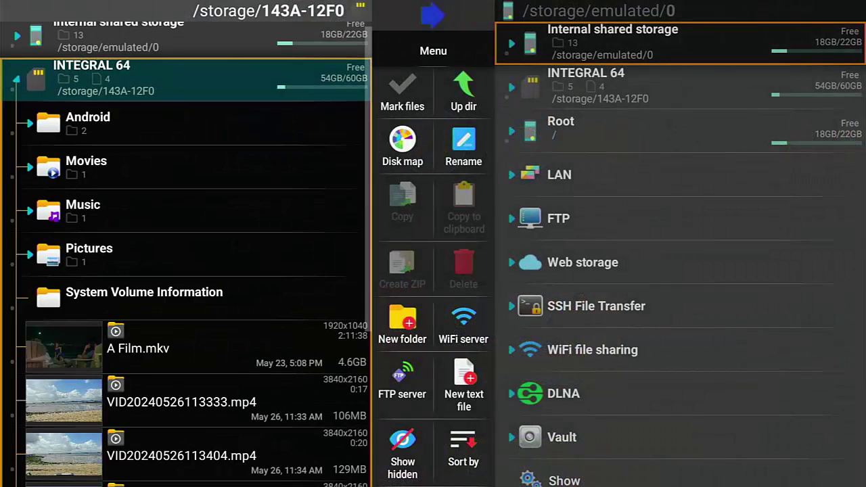
key(Down)
key(Down)
key(Down)
key(Down)
key(Down)
key(Down)
key(Down)
key(Down)
key(Down)
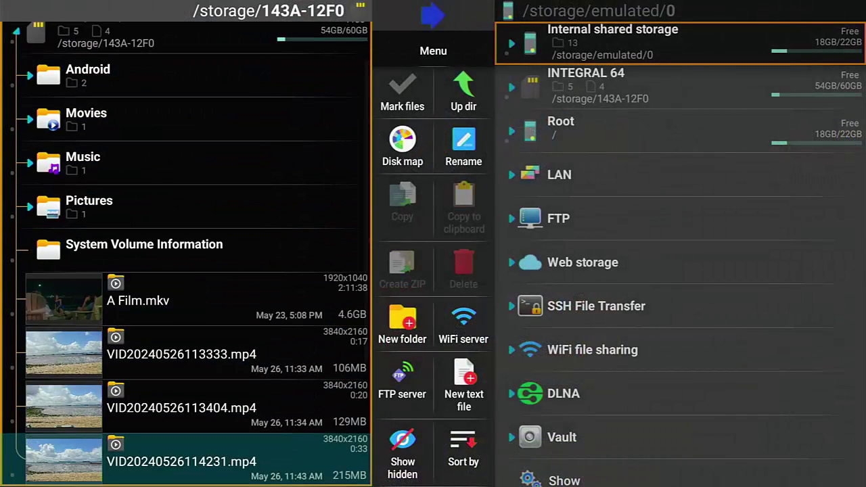
Try to delete VID20240526113404.mp4 from the INTEGRAL 64 drive
key(Up)
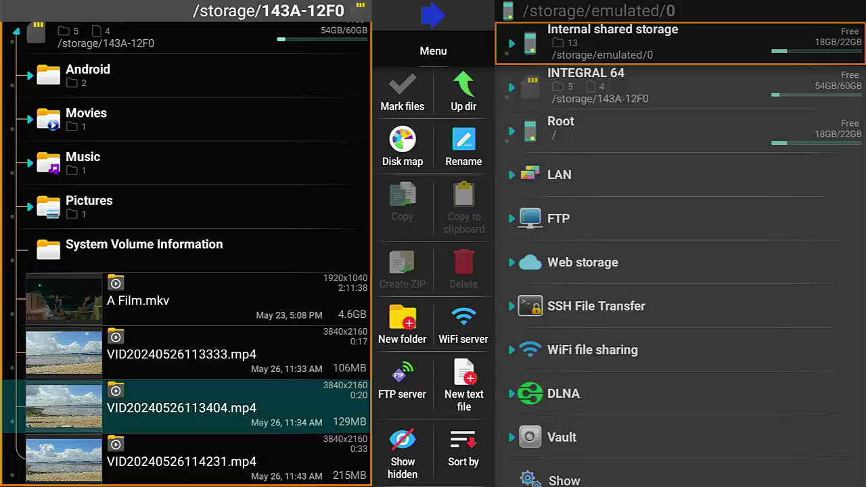
key(Return)
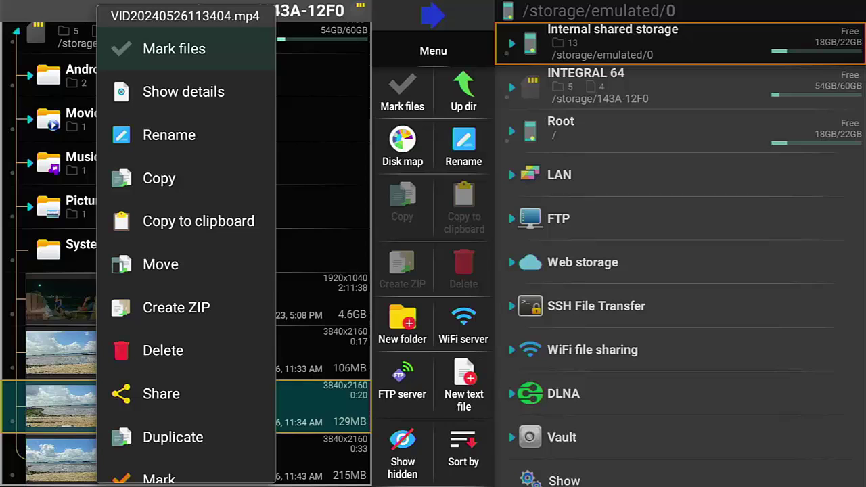
key(Down)
key(Down)
key(Down)
key(Down)
key(Down)
key(Down)
key(Down)
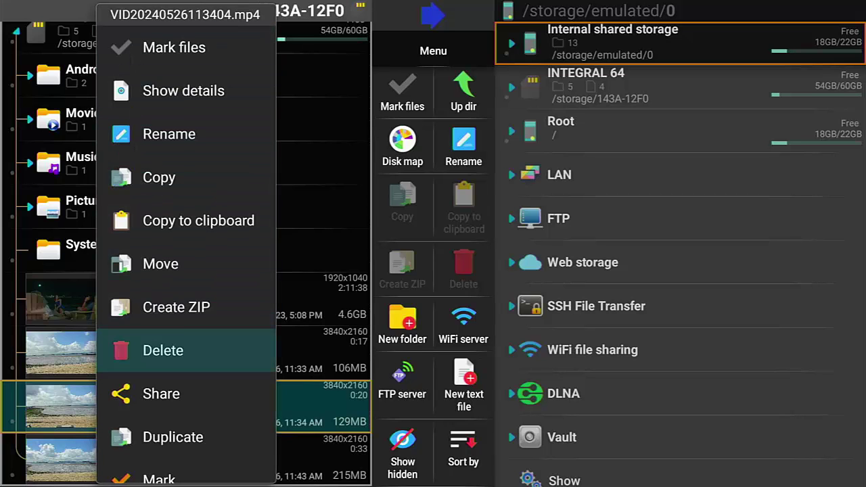
key(Return)
key(Right)
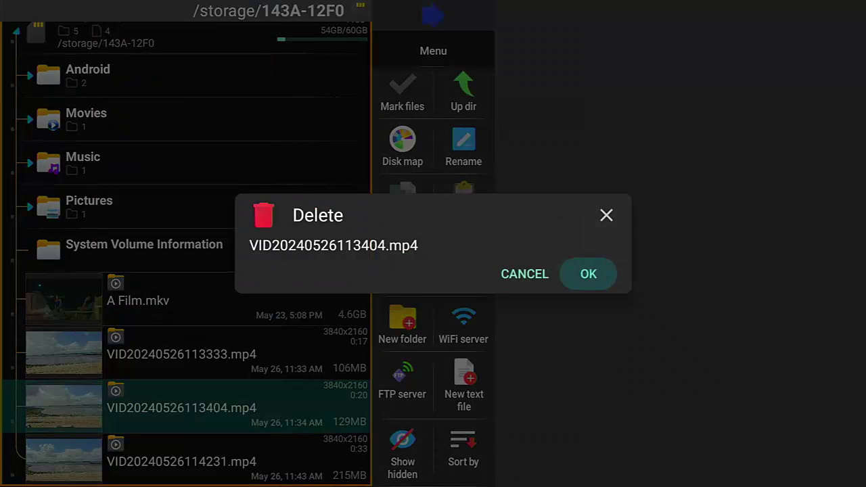
key(Return)
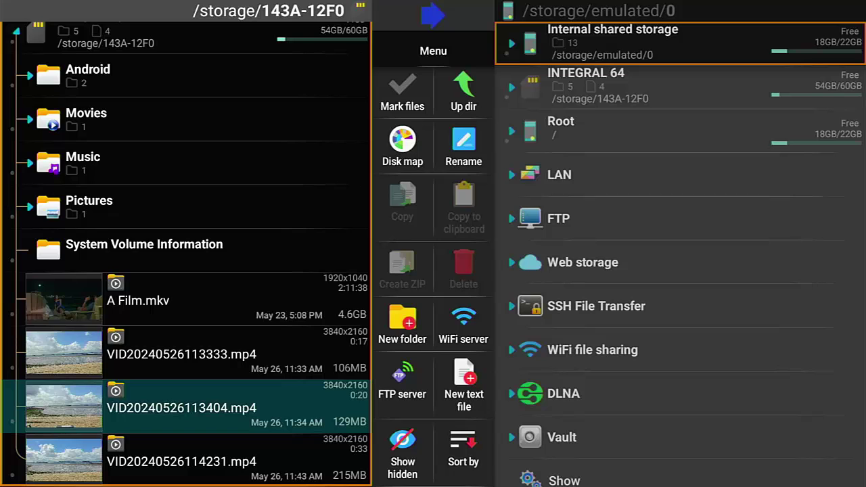
Return to the home screen, then reopen X-plore with the contents of the INTEGRAL 64 drive listed
key(Escape)
key(Escape)
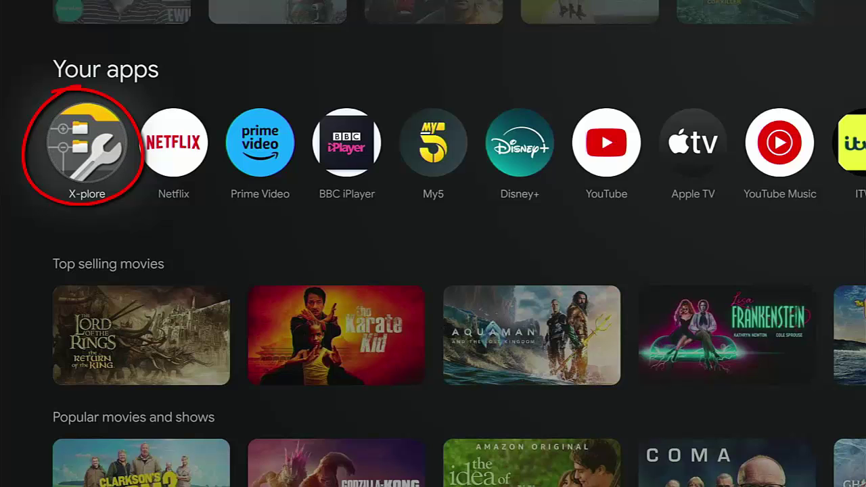
key(Return)
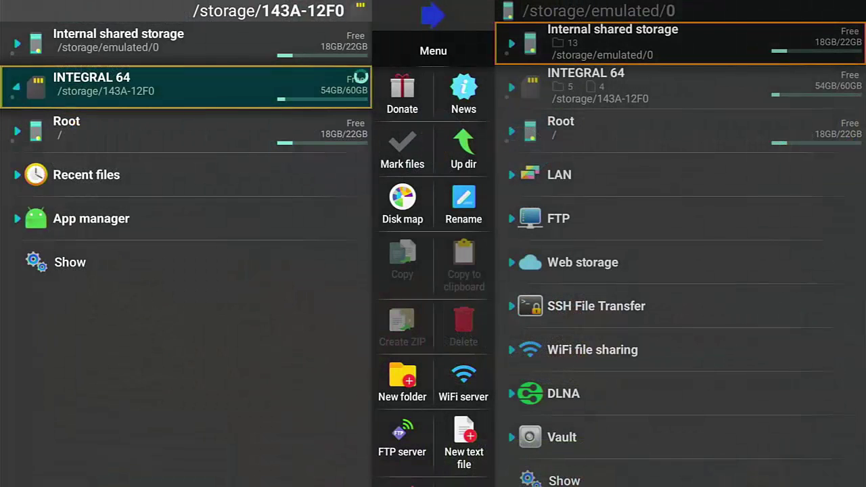
key(Return)
Try to delete VID20240526114231.mp4 from the INTEGRAL 64 drive
key(Down)
key(Down)
key(Down)
key(Down)
key(Down)
key(Down)
key(Down)
key(Down)
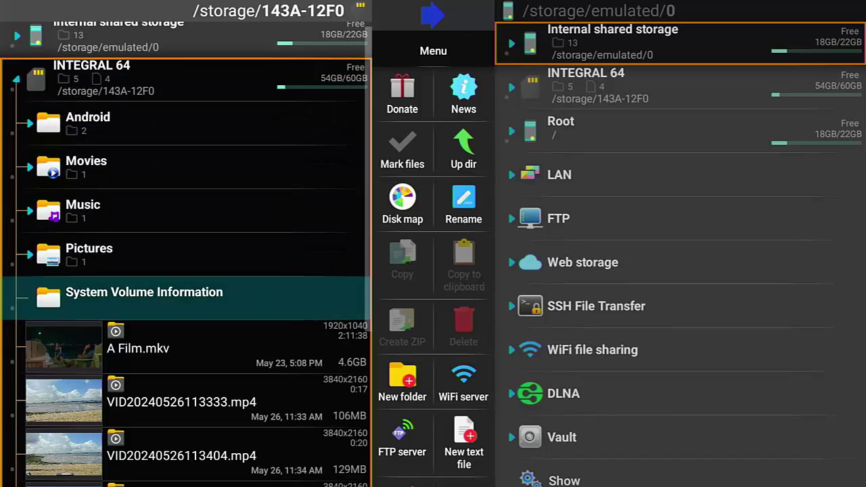
key(Down)
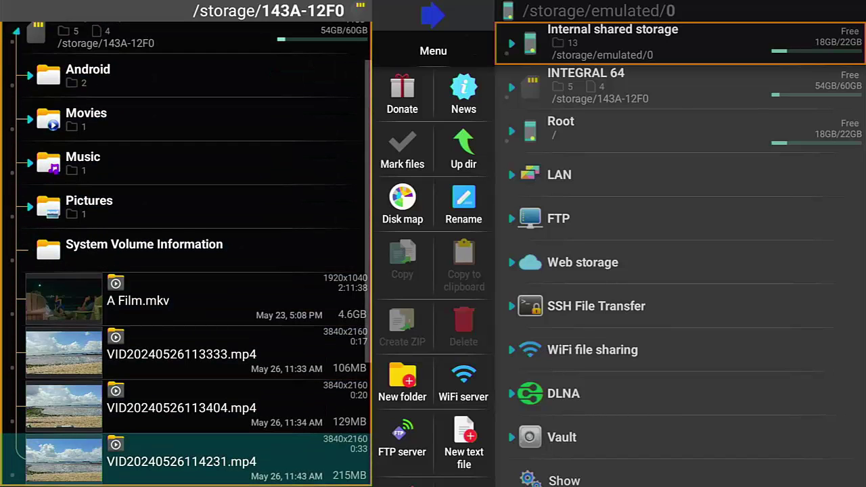
key(Return)
key(Down)
key(Down)
key(Down)
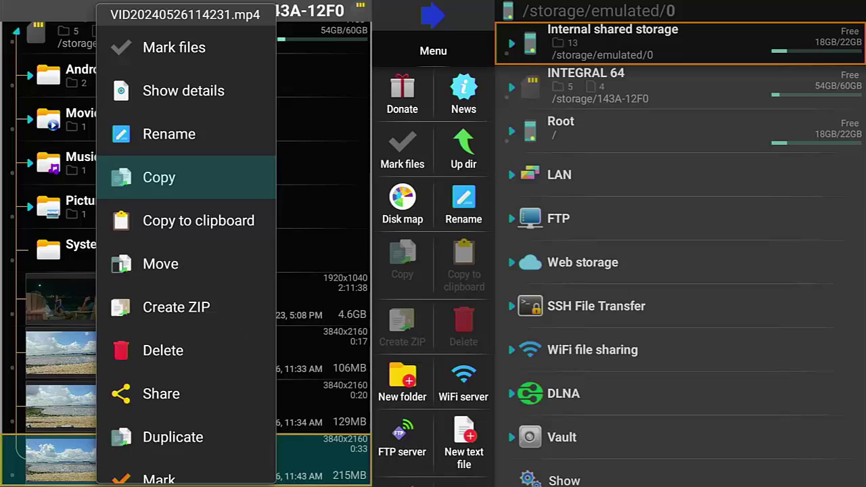
key(Down)
key(Down)
key(Down)
key(Down)
key(Return)
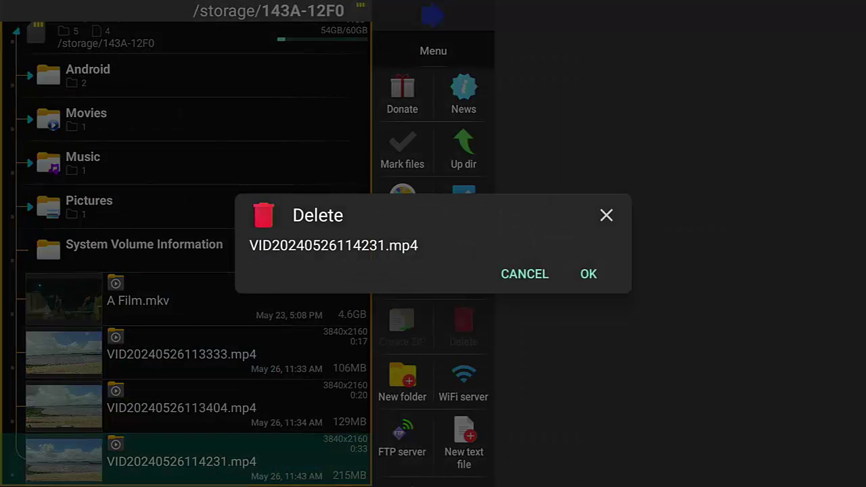
key(Right)
key(Return)
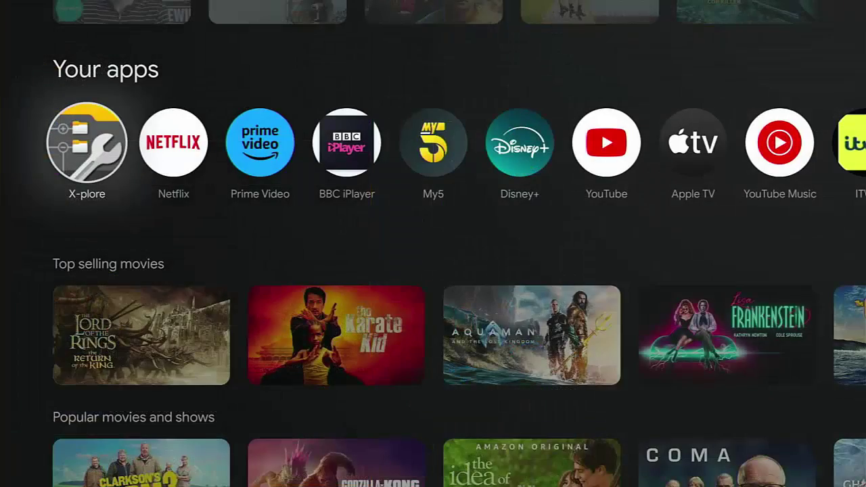
Open the full Google TV system settings from the home screen
key(Up)
key(Up)
key(Up)
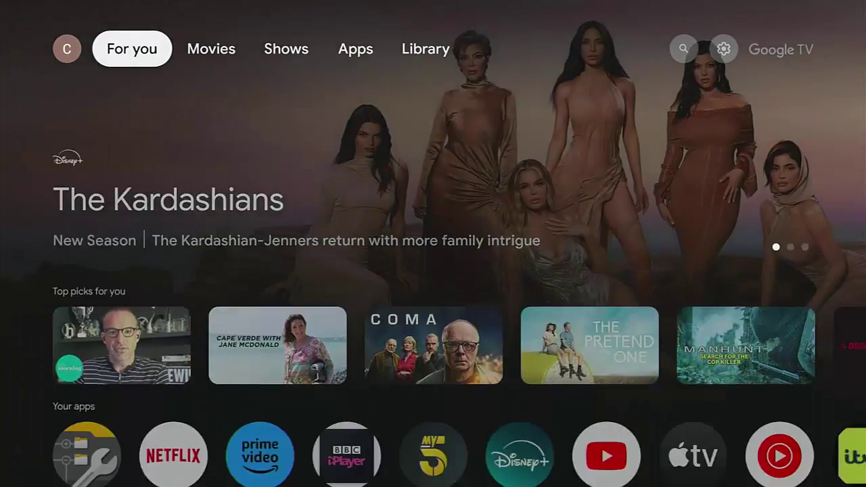
key(Right)
key(Right)
key(Right)
key(Right)
key(Right)
key(Right)
key(Return)
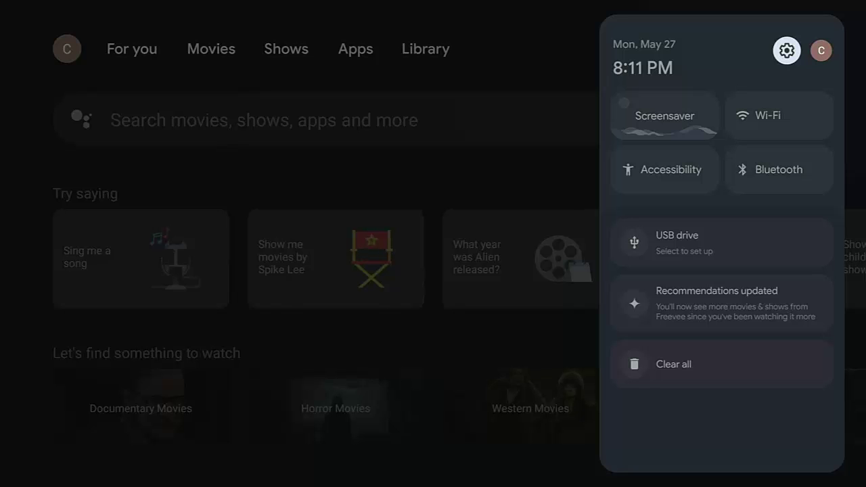
key(Return)
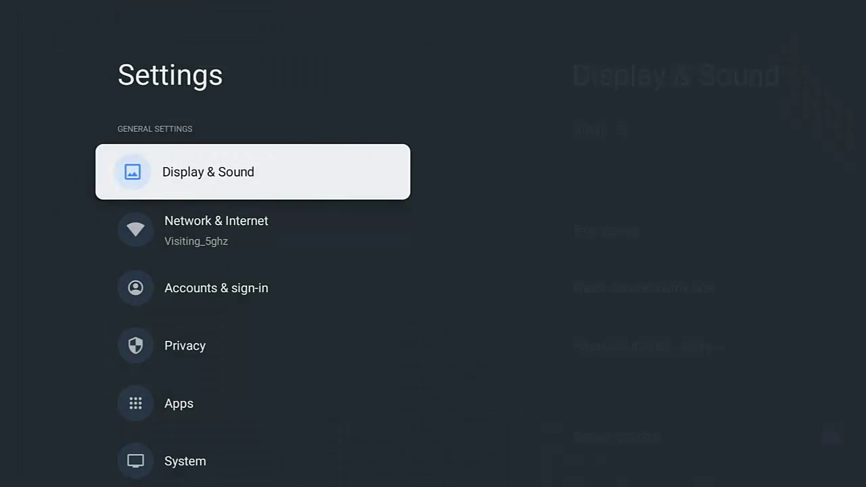
Open X-plore's app details from the recently opened apps in the Apps settings
key(Down)
key(Down)
key(Down)
key(Down)
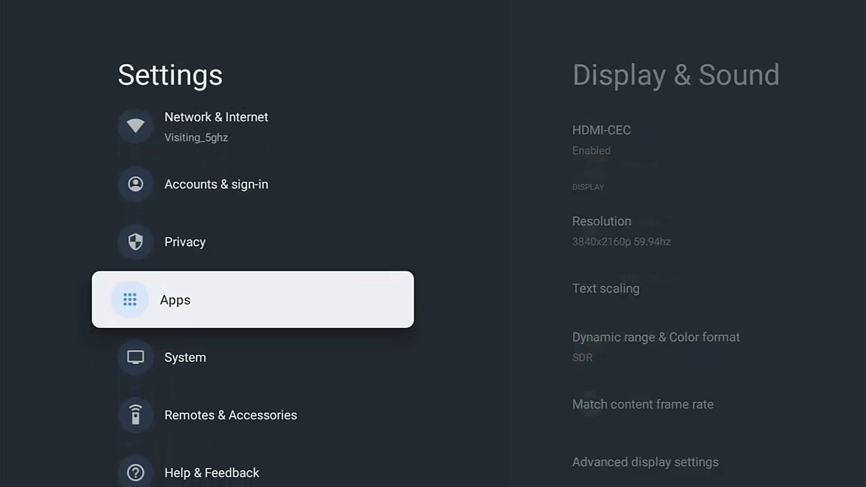
key(Right)
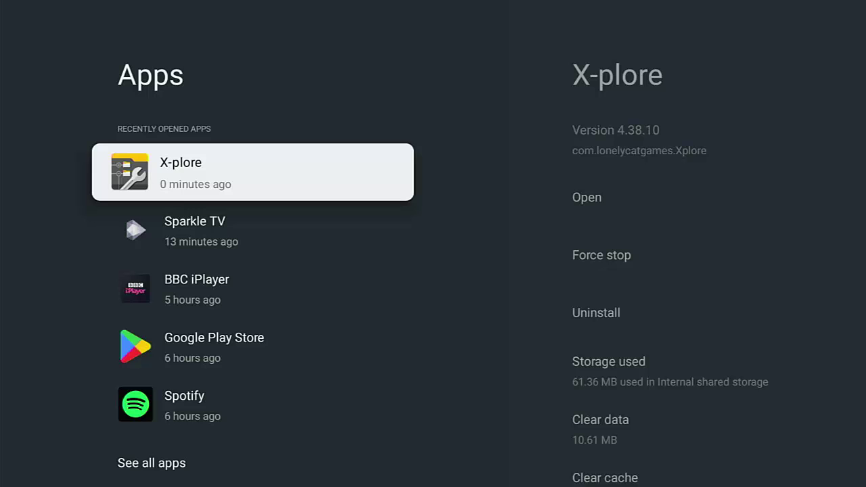
key(Return)
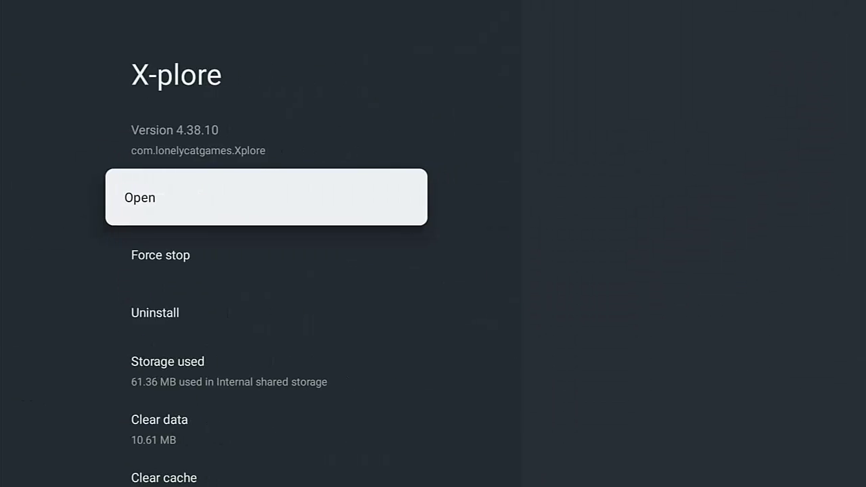
Open the Files and media permission in X-plore's app permissions
key(Down)
key(Down)
key(Down)
key(Down)
key(Down)
key(Down)
key(Down)
key(Down)
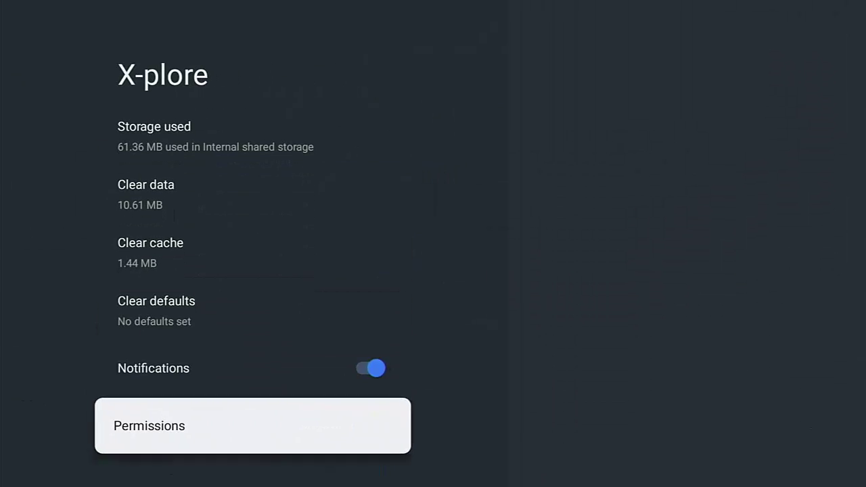
key(Return)
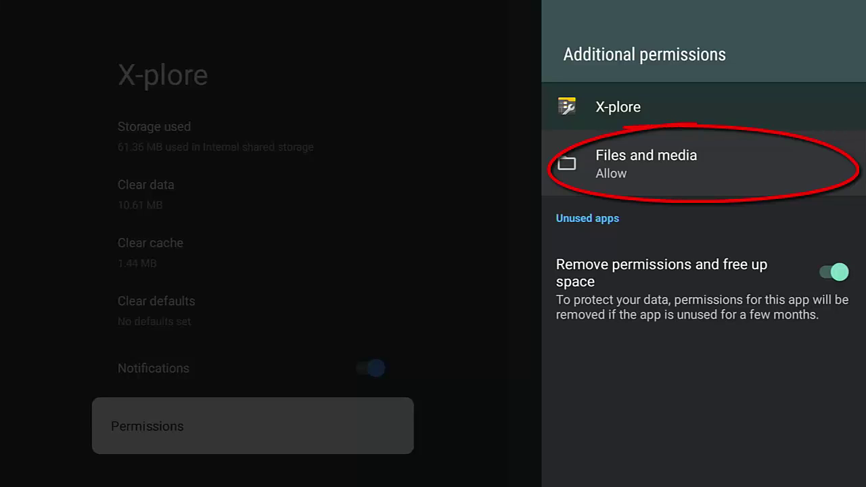
key(Return)
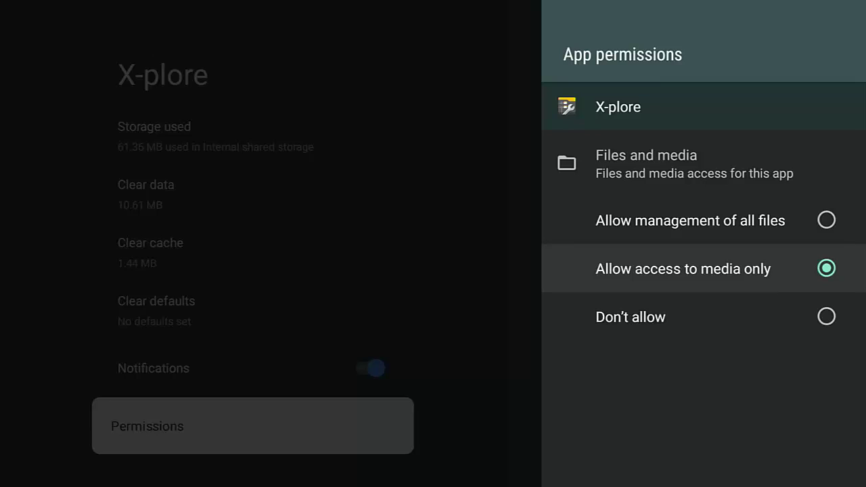
Set X-plore's Files and media access to "Allow management of all files" and allow the access request
key(Up)
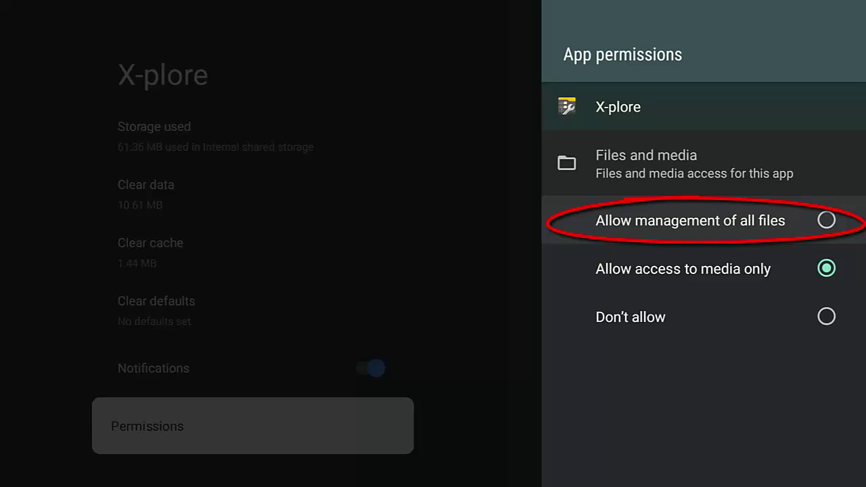
key(Down)
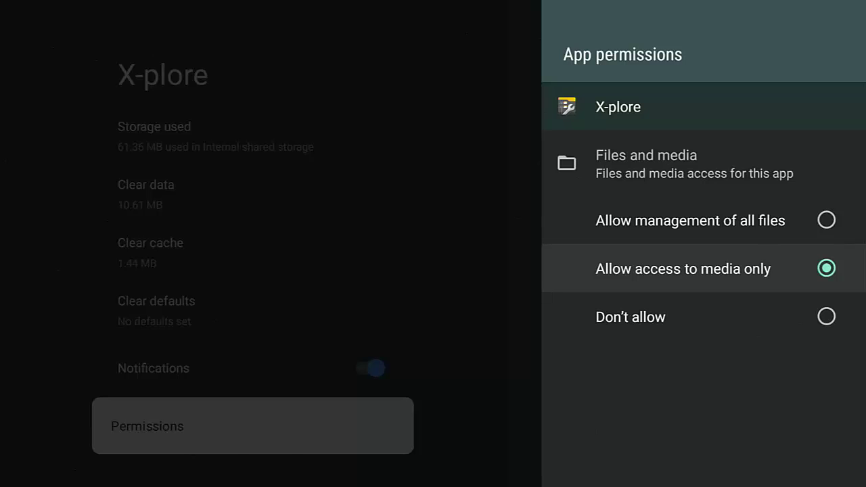
key(Up)
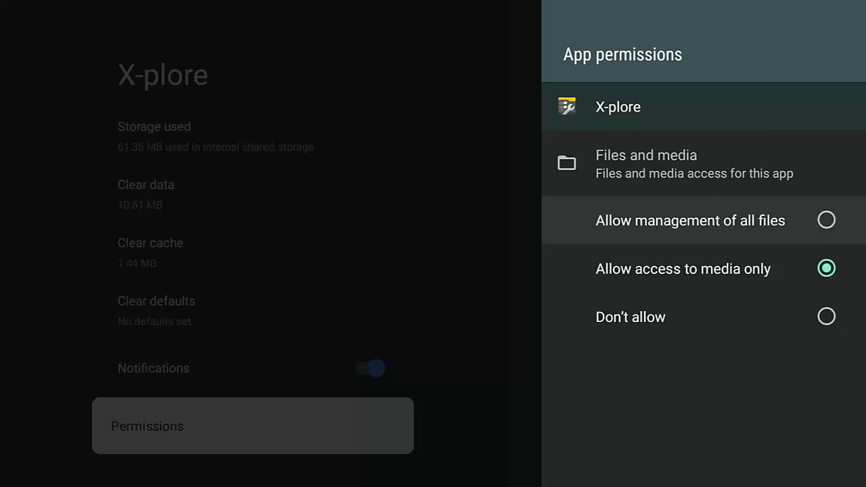
key(Return)
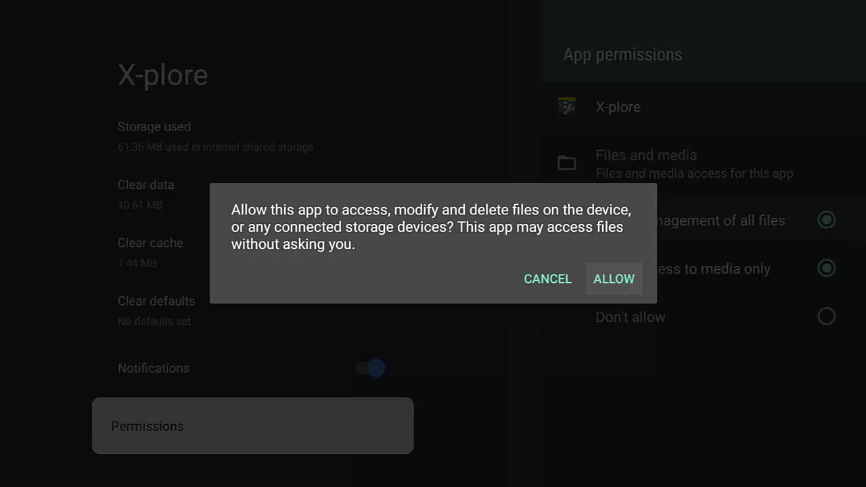
key(Return)
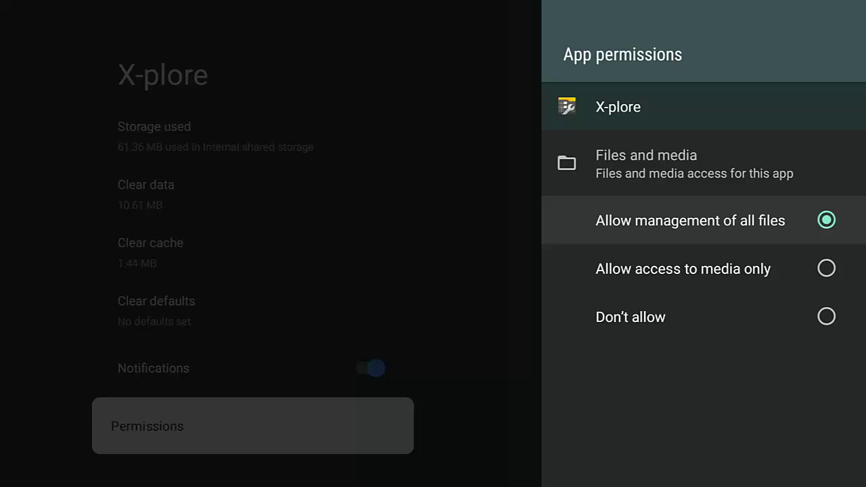
Leave the settings for the home screen and reopen X-plore with the INTEGRAL 64 drive's contents listed
key(Escape)
key(Escape)
key(Escape)
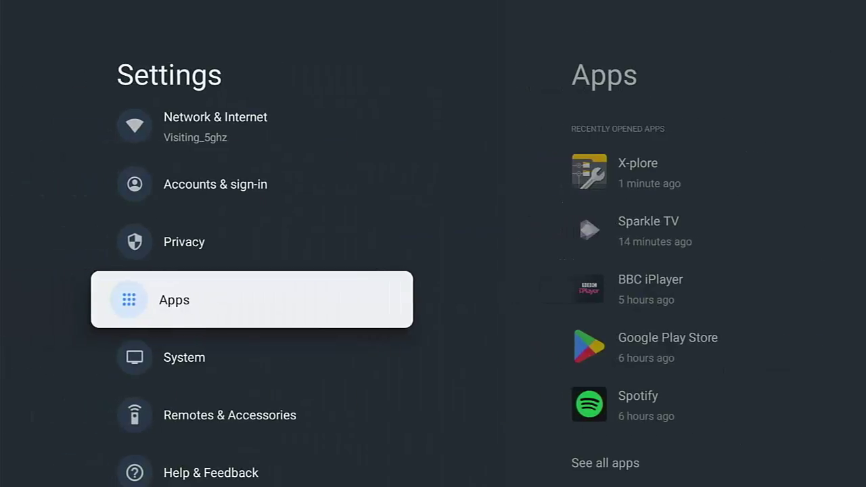
key(Escape)
key(Down)
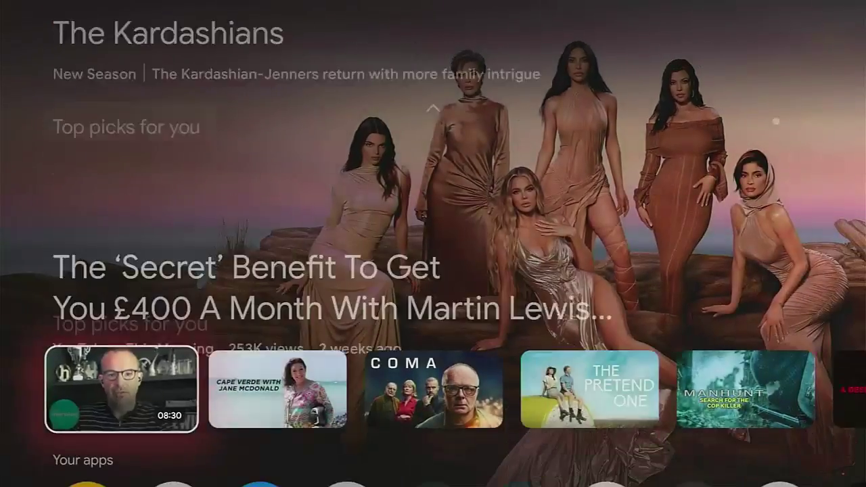
key(Down)
key(Return)
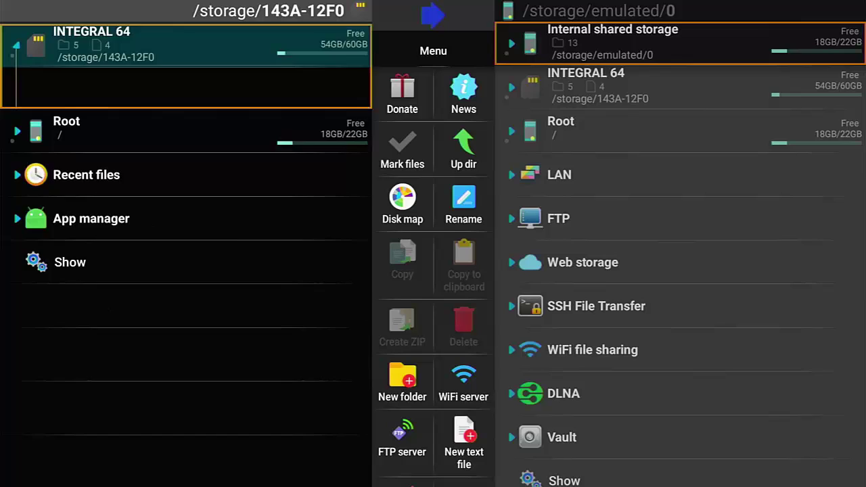
key(Return)
Delete VID20240526114231.mp4 from the INTEGRAL 64 drive and confirm the deletion
key(Down)
key(Down)
key(Down)
key(Down)
key(Down)
key(Down)
key(Down)
key(Down)
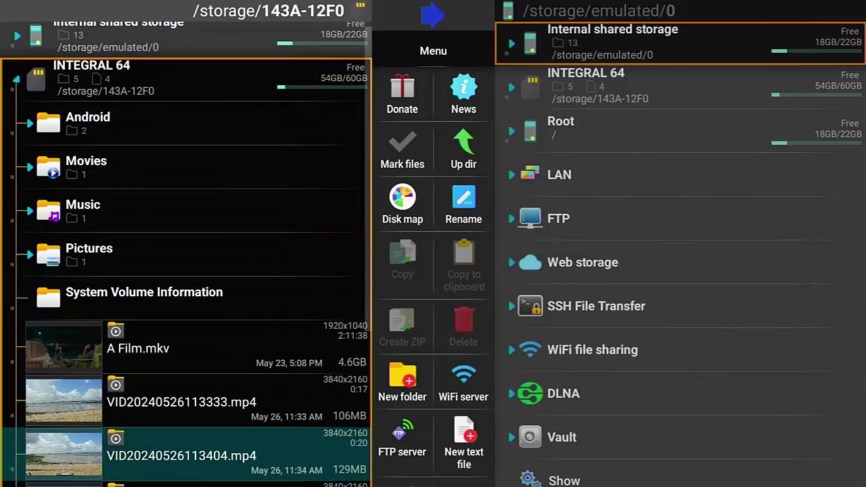
key(Down)
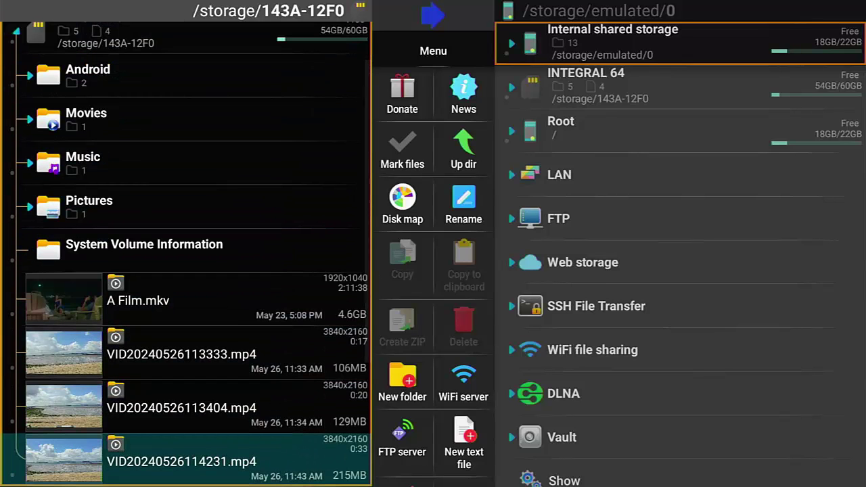
key(Return)
key(Down)
key(Down)
key(Down)
key(Down)
key(Down)
key(Down)
key(Down)
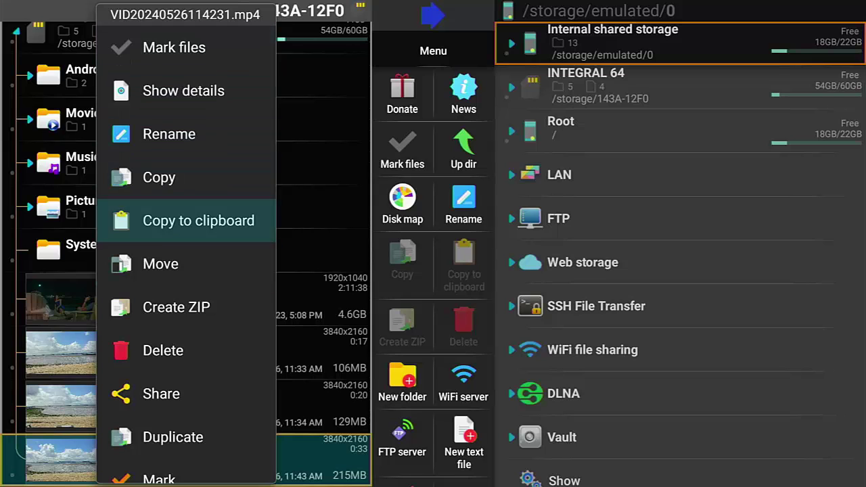
key(Return)
key(Down)
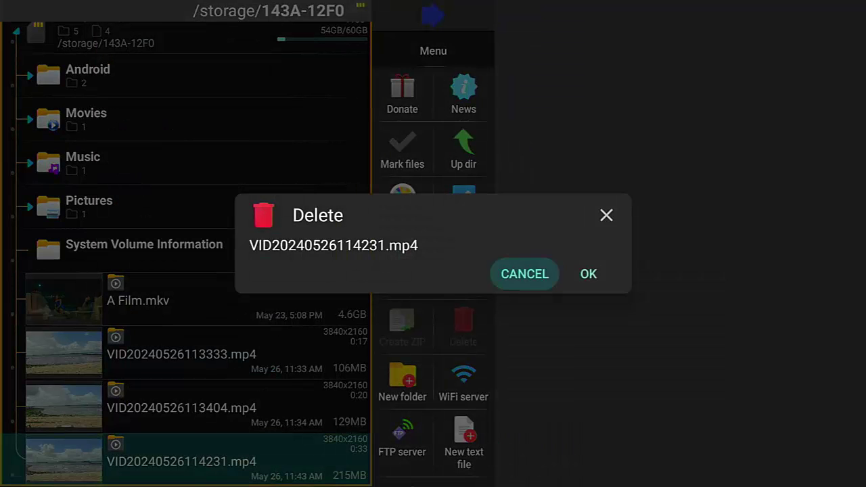
key(Right)
key(Return)
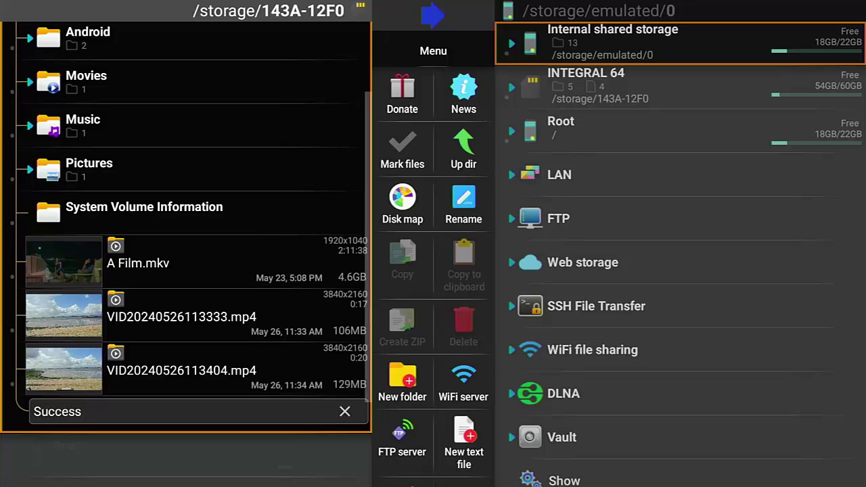